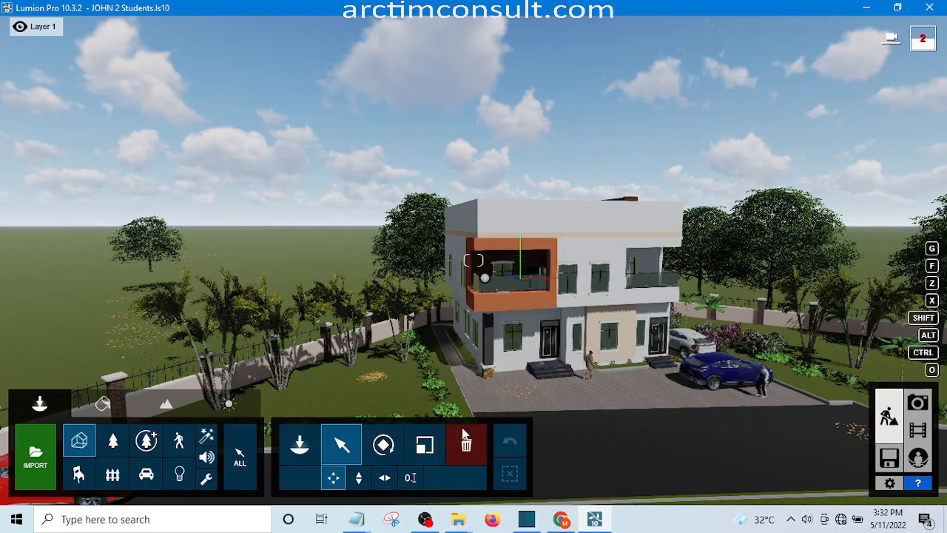
Try moving the blue SUV freely over the roof and down onto the road, and undo the move
click(334, 479)
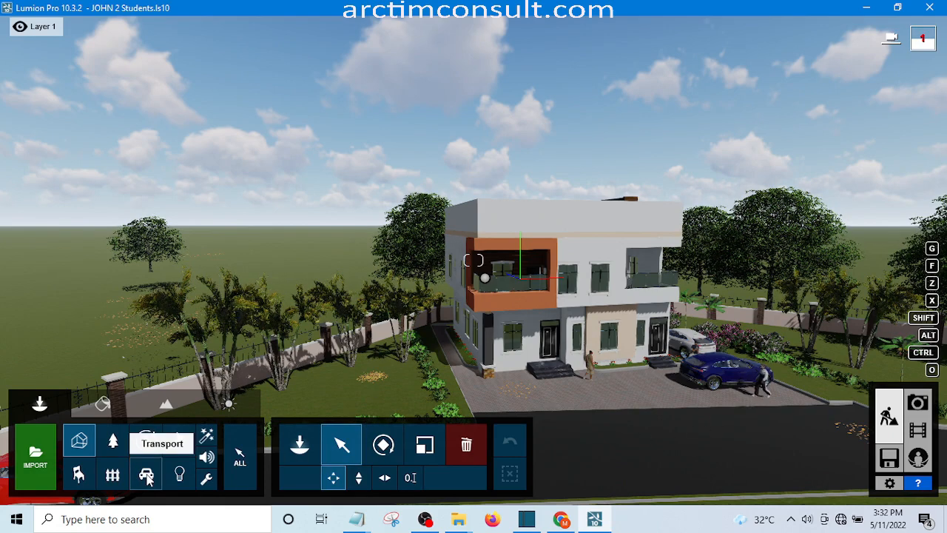
click(148, 477)
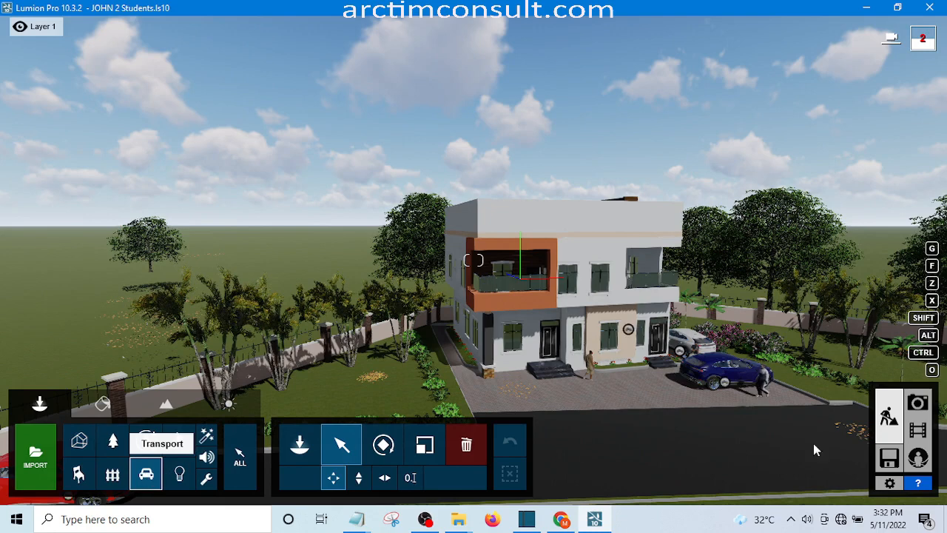
click(727, 383)
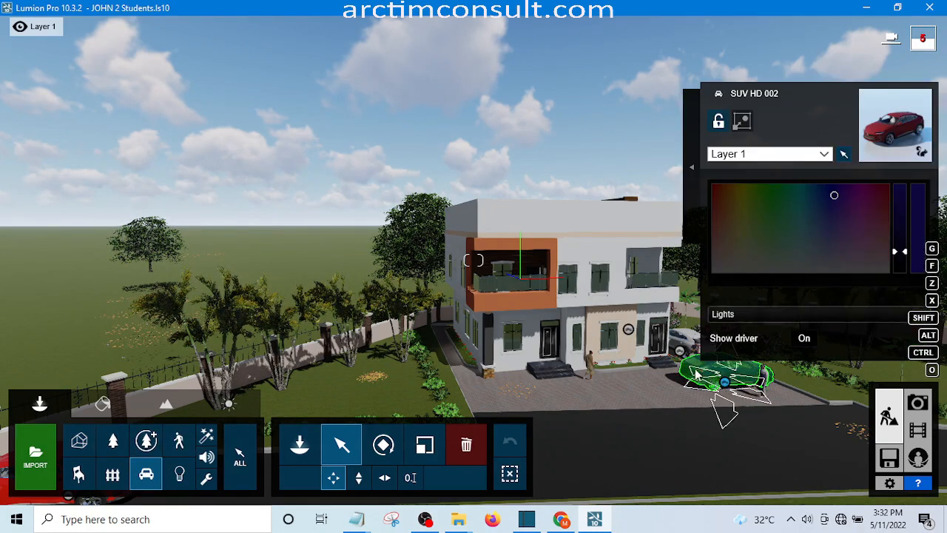
drag(626, 373, 609, 211)
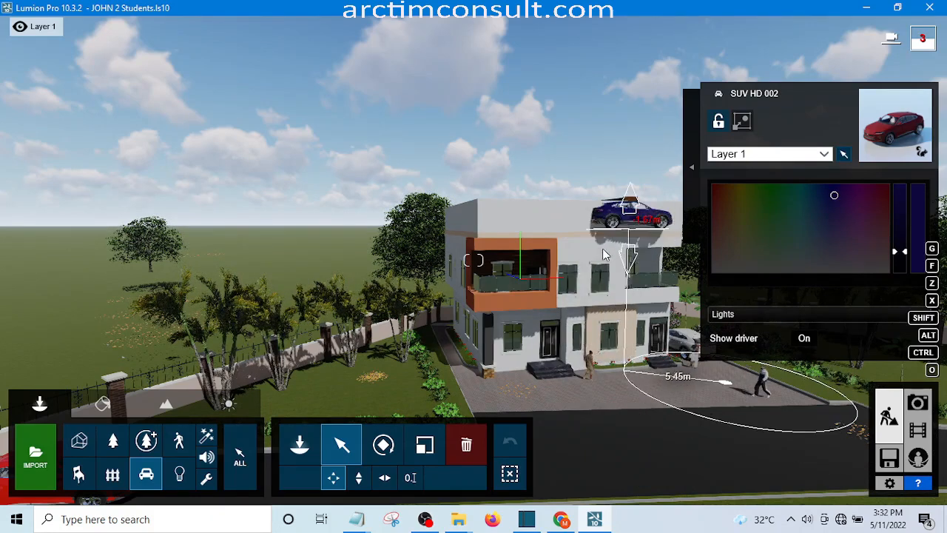
drag(595, 298, 641, 431)
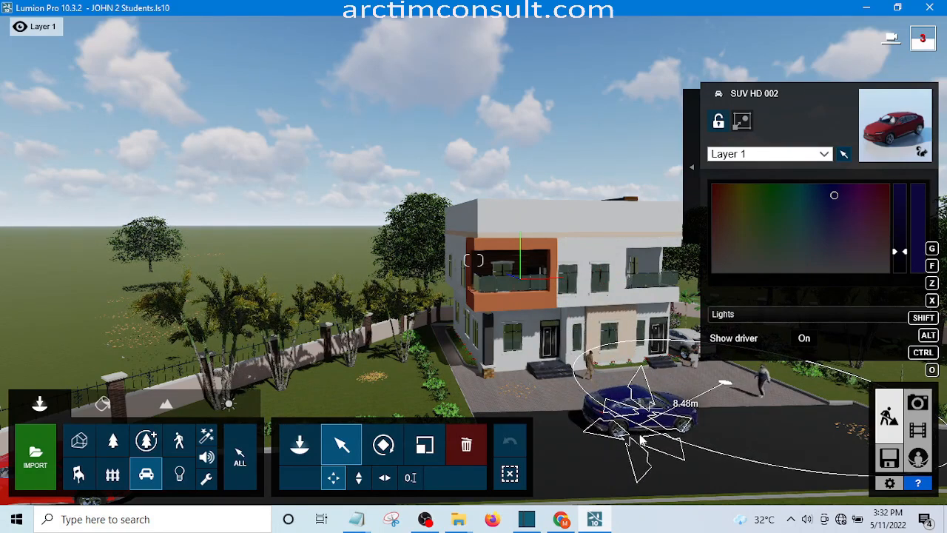
drag(597, 421, 597, 421)
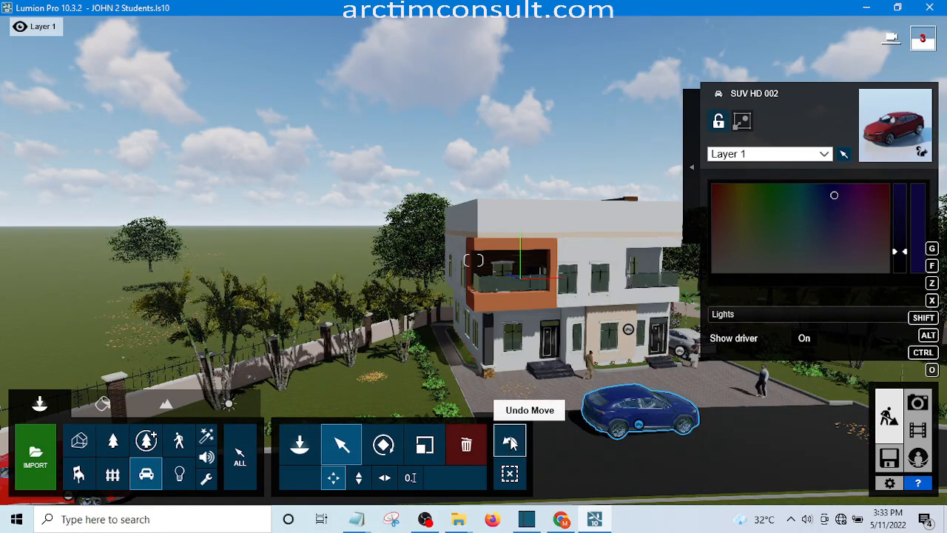
click(512, 442)
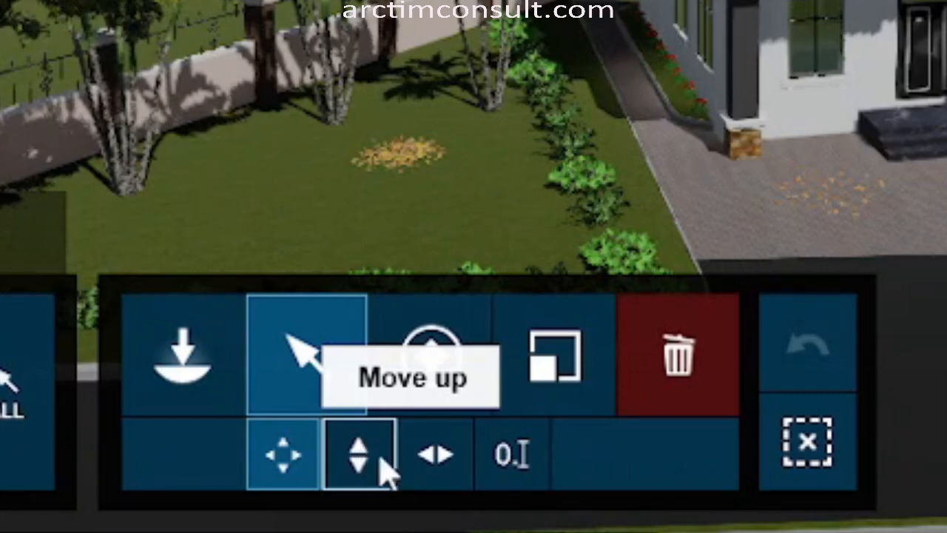
Try raising and lowering the imported house model with vertical movement, and undo the moves
click(443, 465)
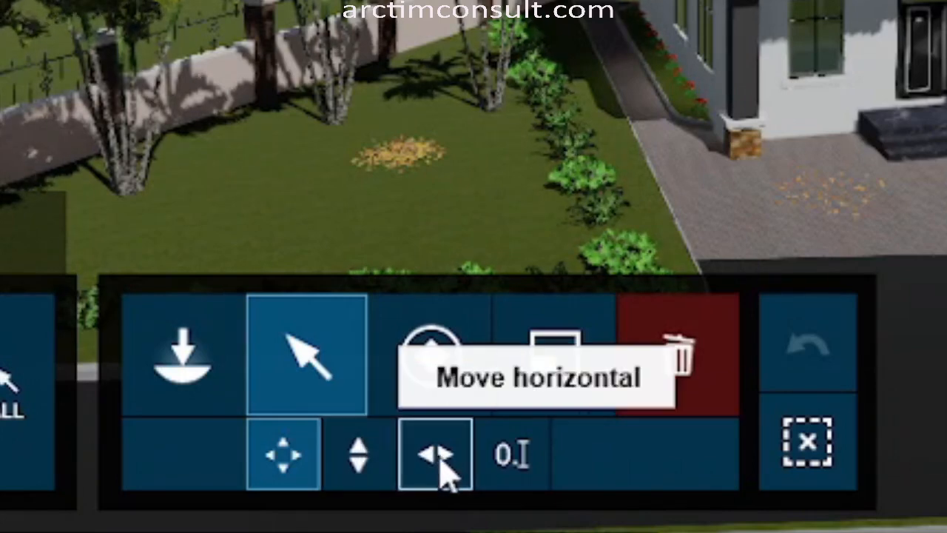
click(512, 456)
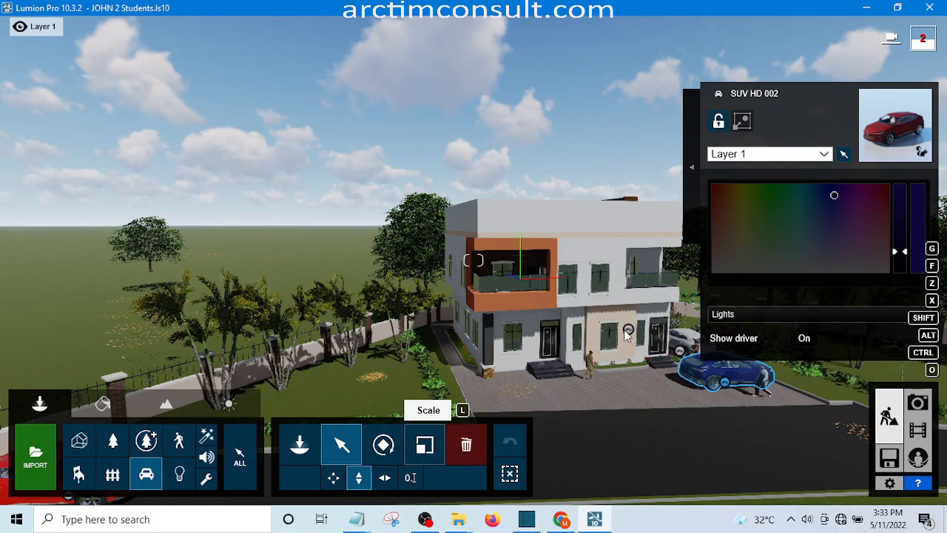
click(80, 442)
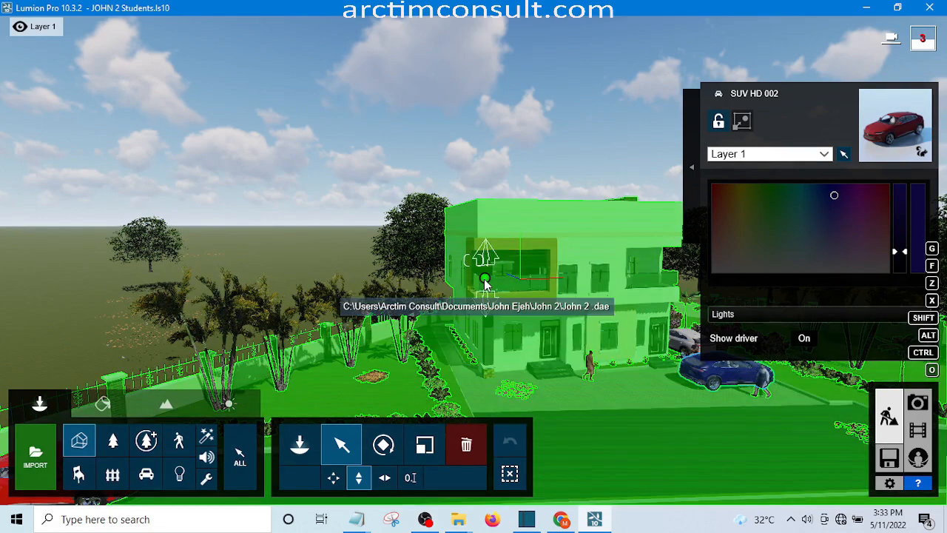
click(485, 284)
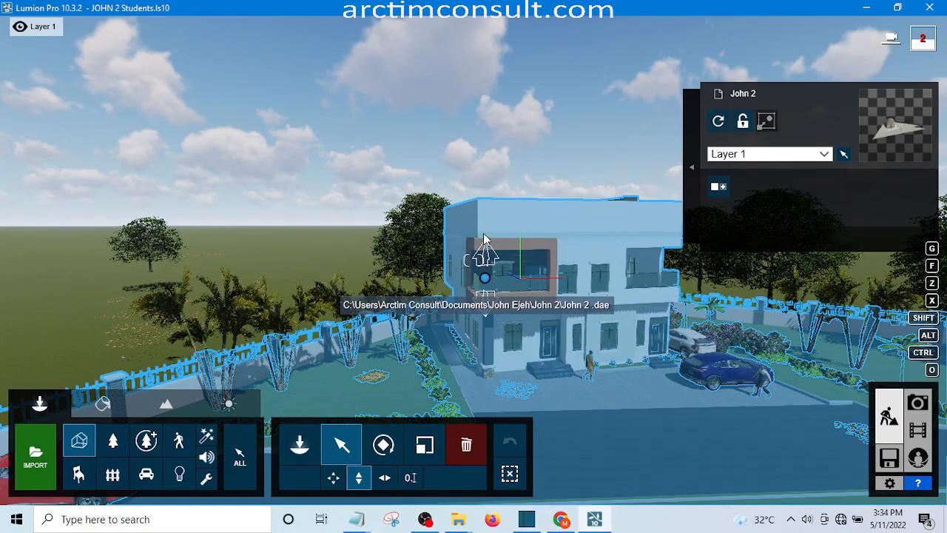
drag(485, 238, 485, 196)
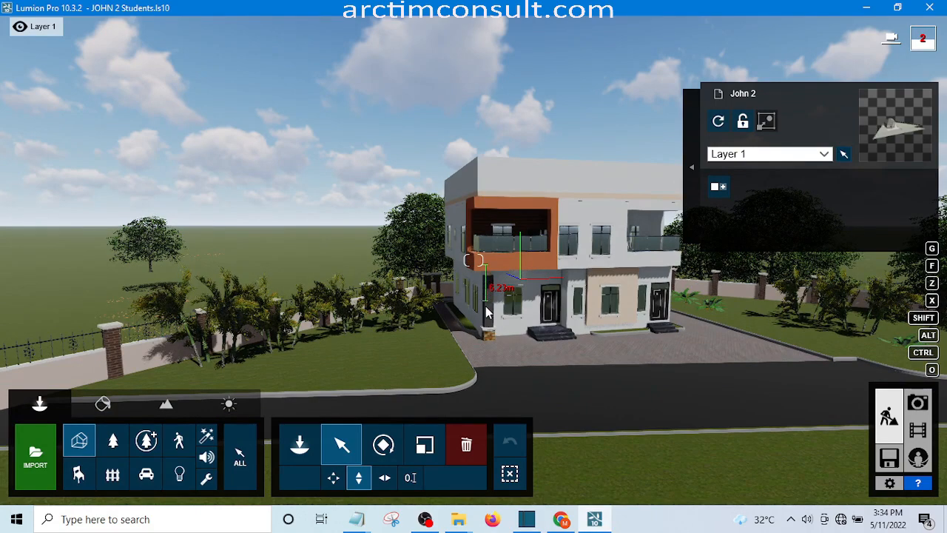
drag(487, 317, 487, 317)
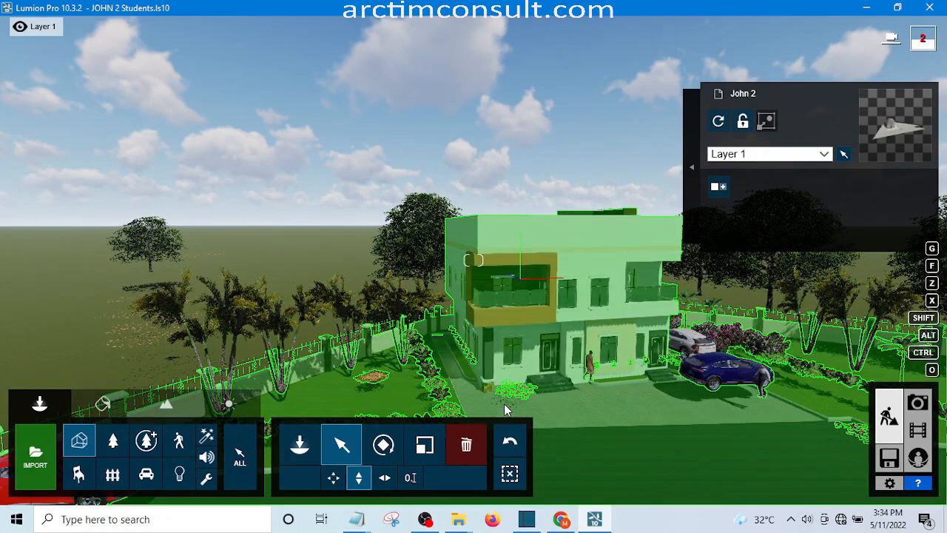
click(508, 440)
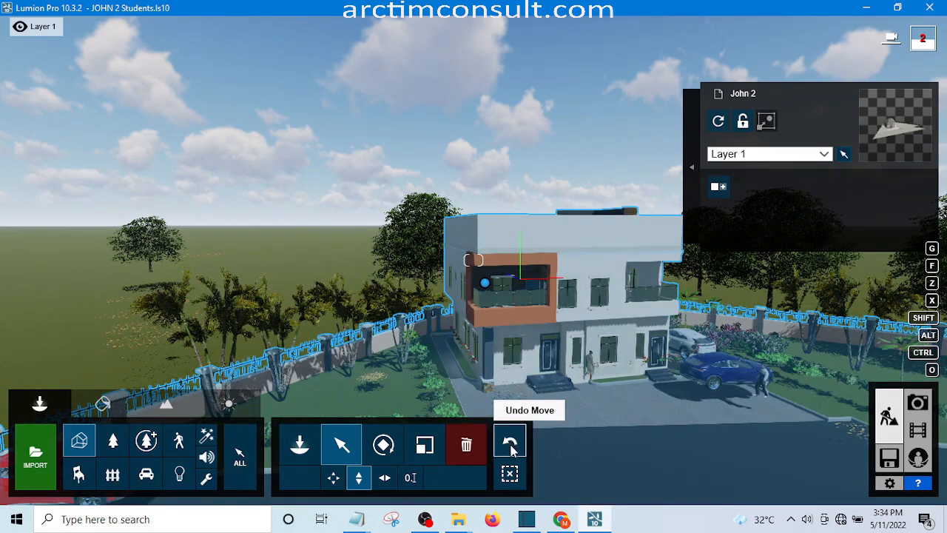
click(511, 444)
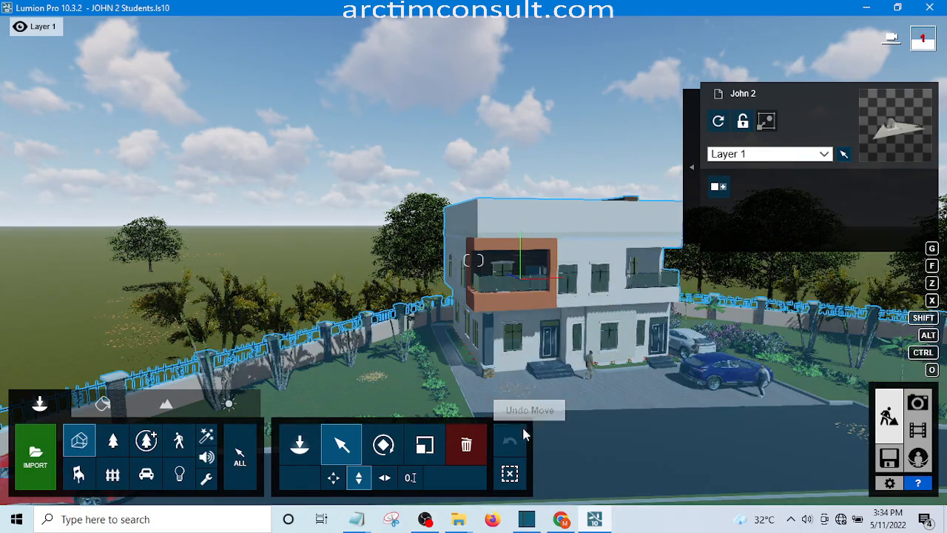
Set the house model's Y position to 5.96 m with numeric entry
click(412, 478)
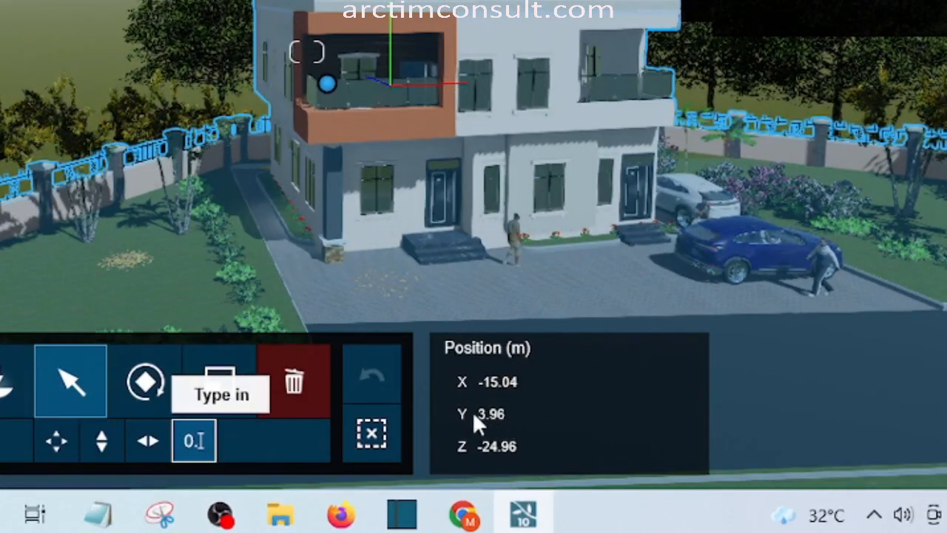
click(496, 415)
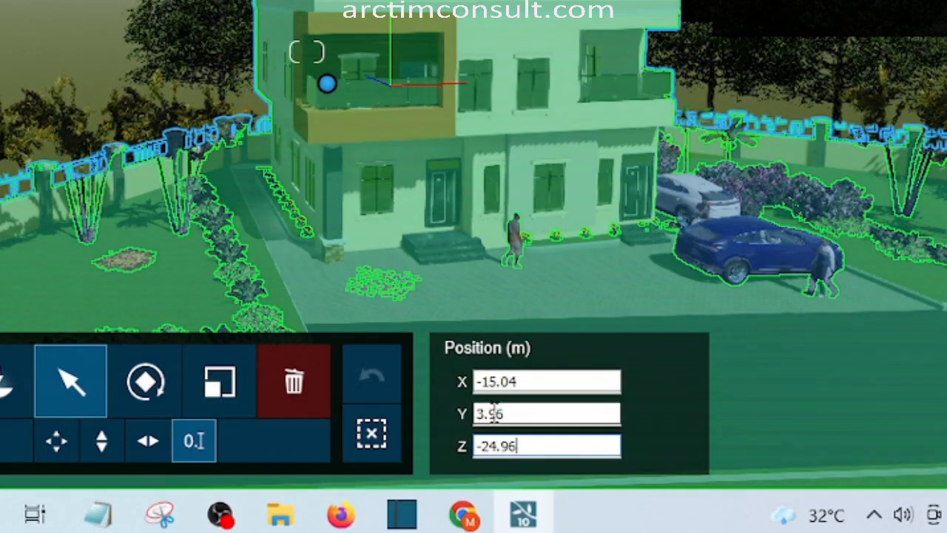
drag(481, 413, 460, 418)
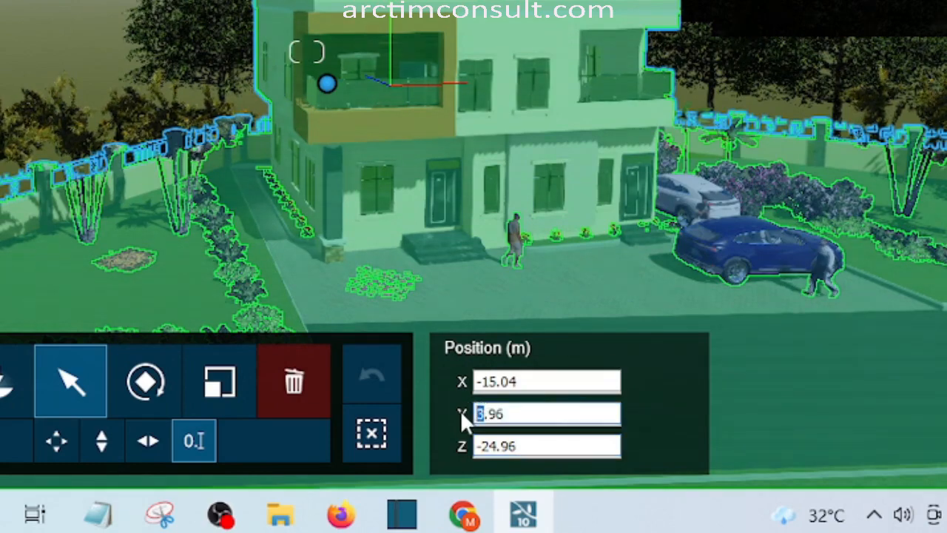
text(5)
key(Return)
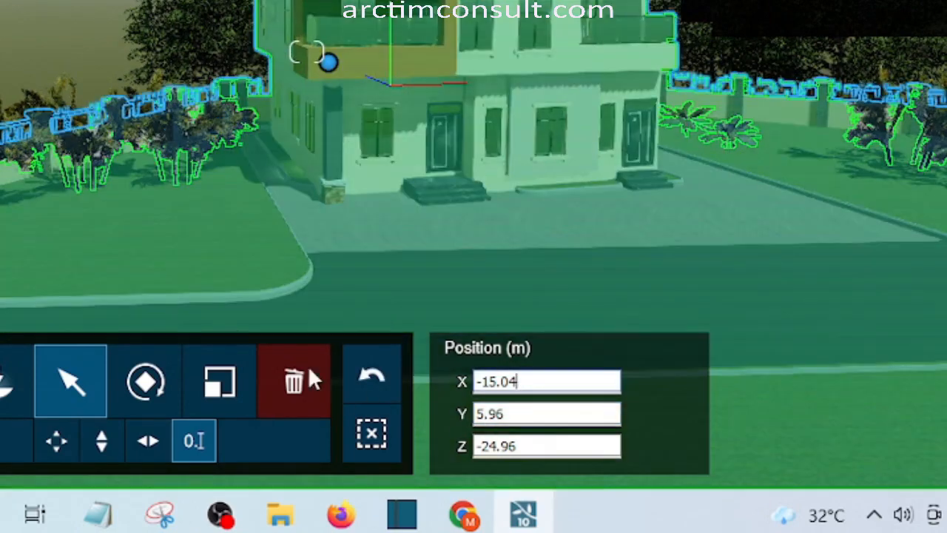
click(45, 35)
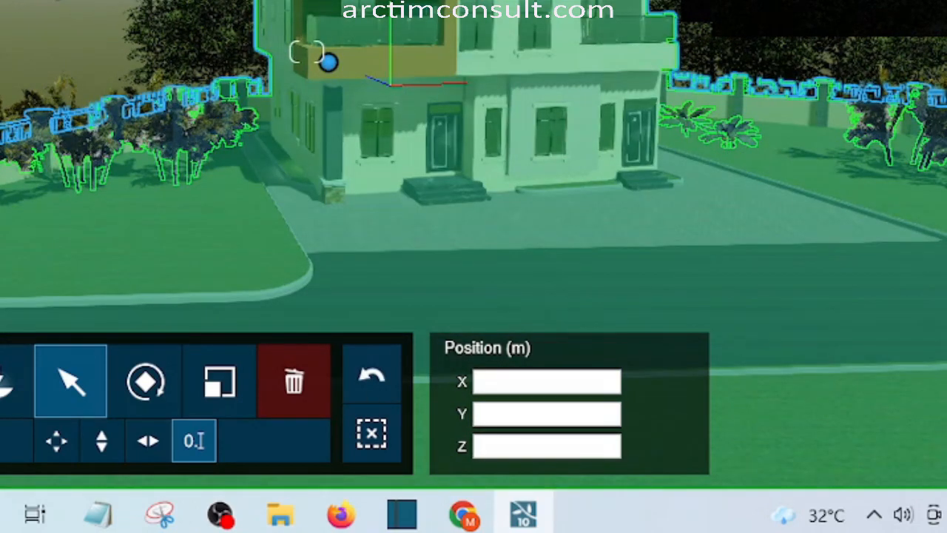
click(580, 237)
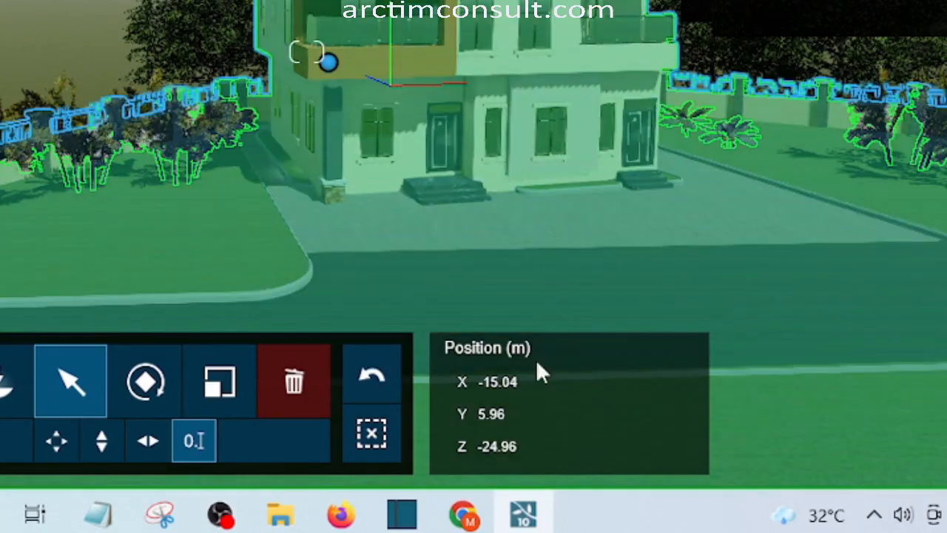
Set the house model's X position to -30.04 m and its Z position to 0 m
mouse_move(526, 382)
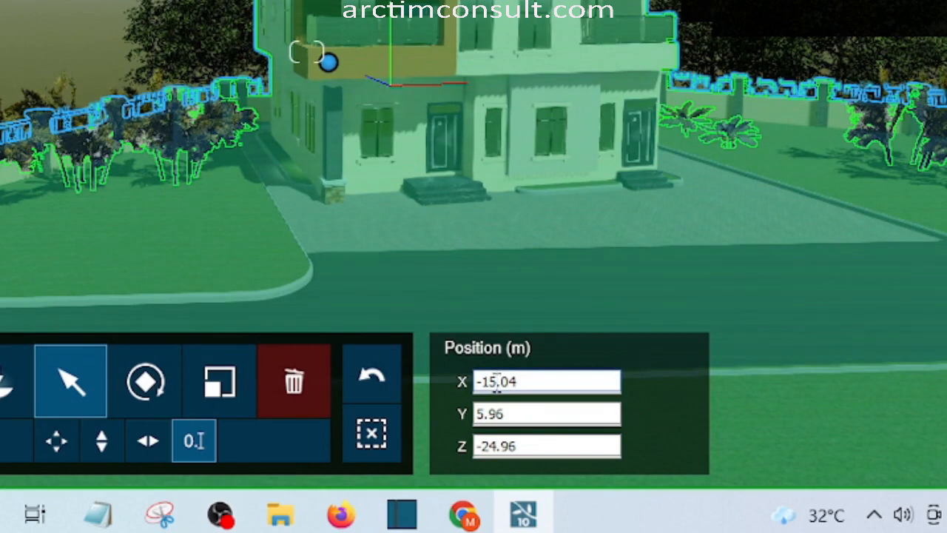
drag(495, 381, 478, 381)
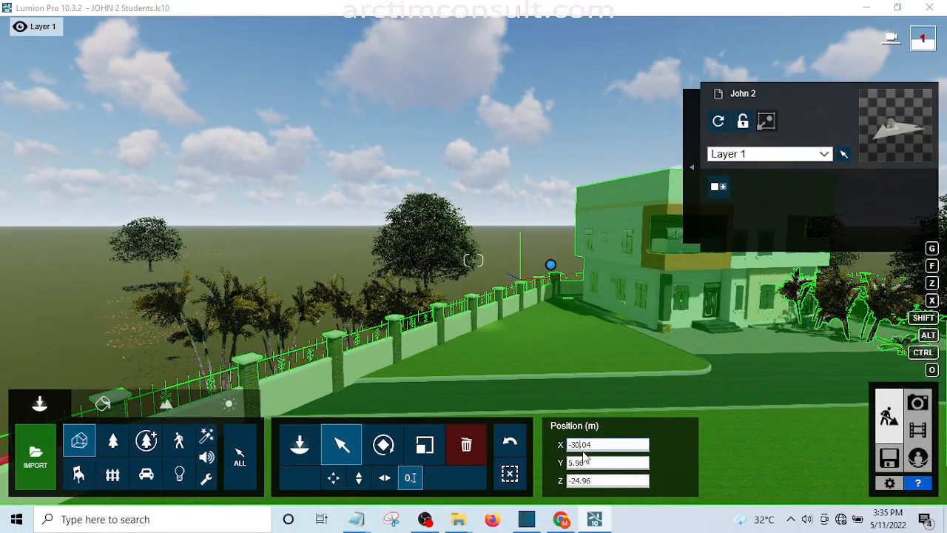
text(0)
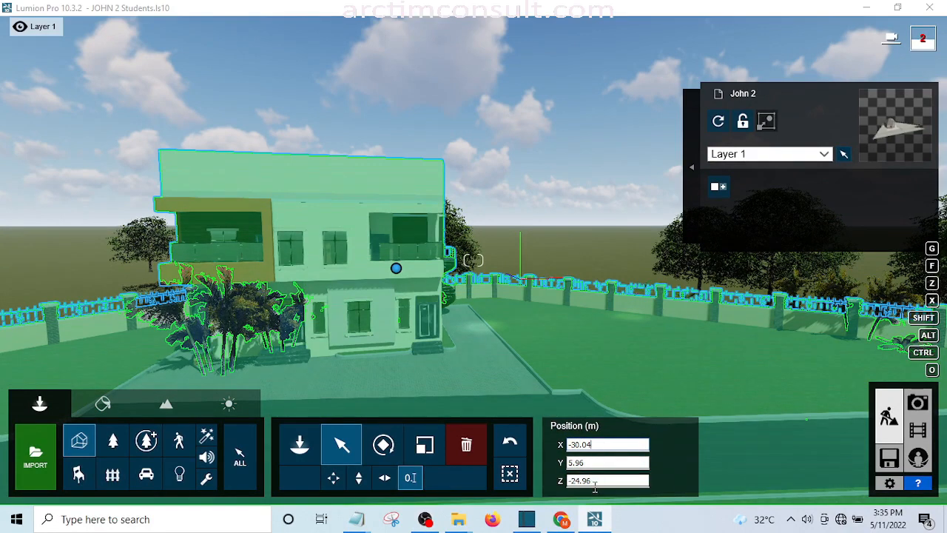
click(599, 479)
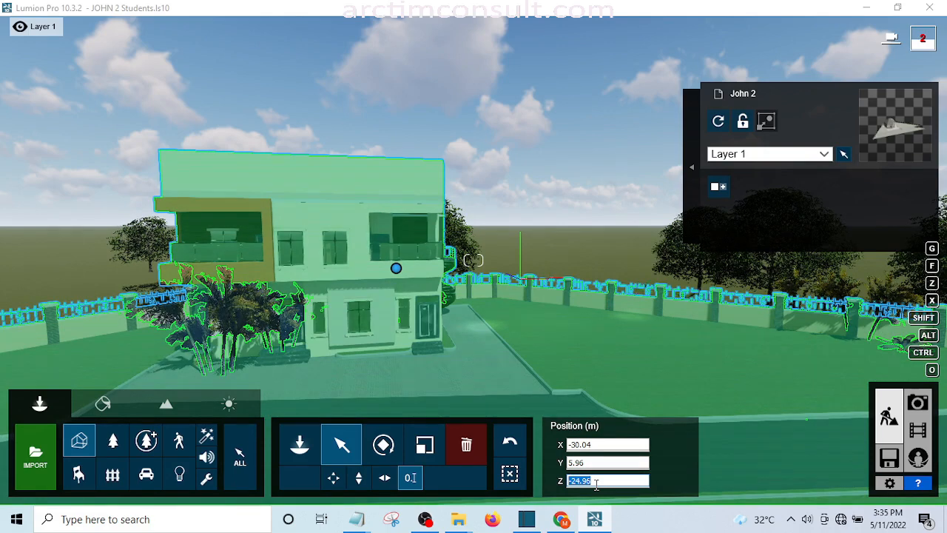
text(0)
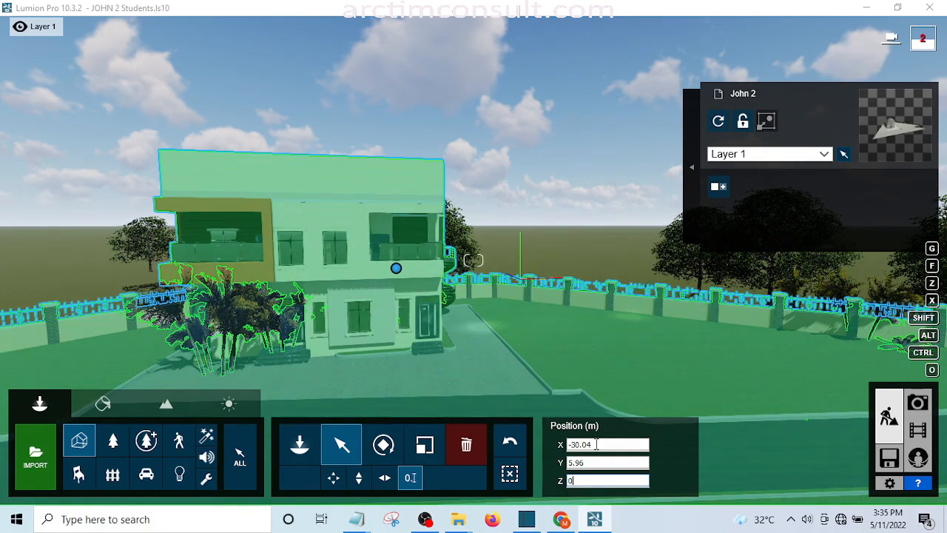
key(Return)
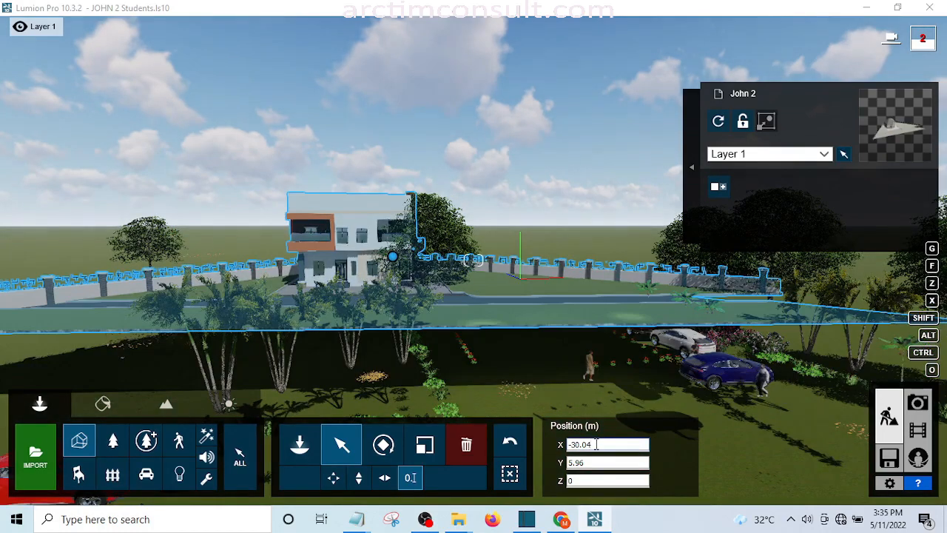
click(596, 444)
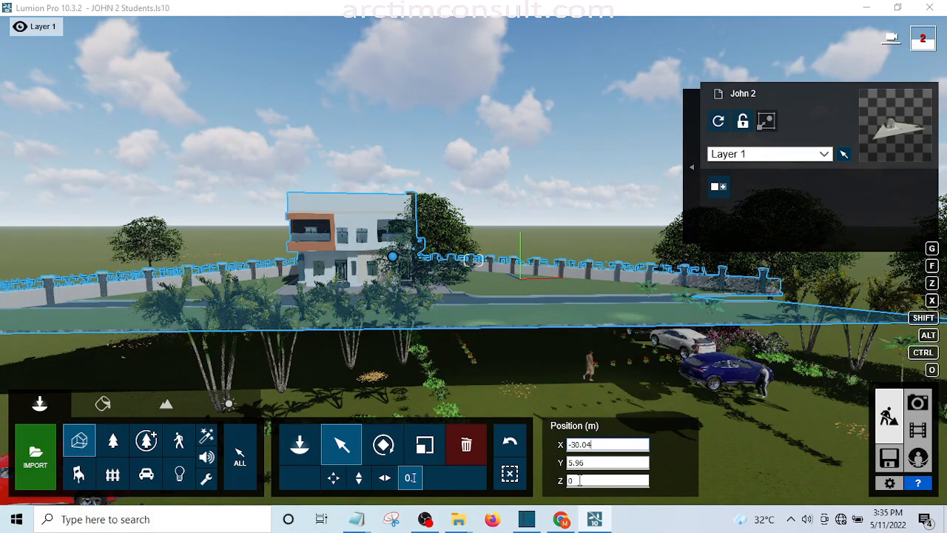
Undo all the numeric position changes made to the house model
click(510, 441)
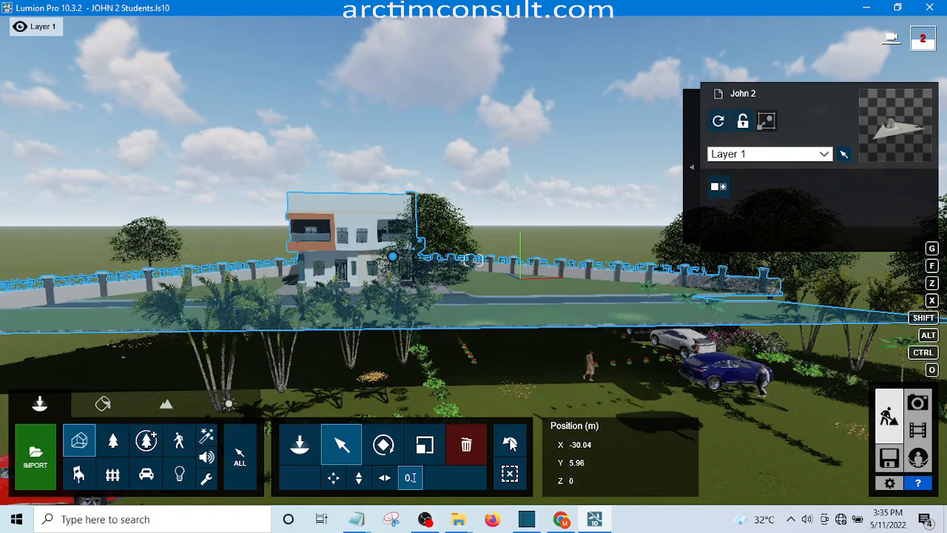
click(510, 442)
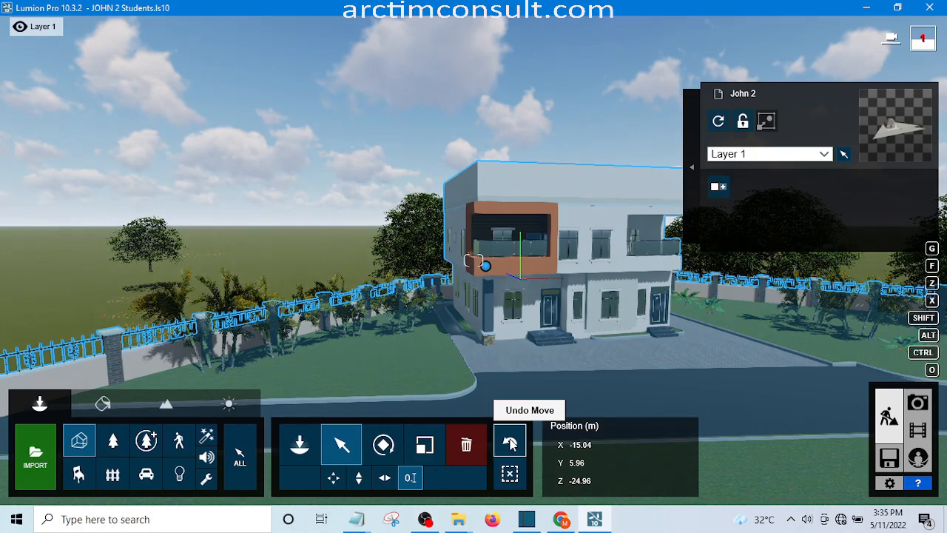
click(510, 441)
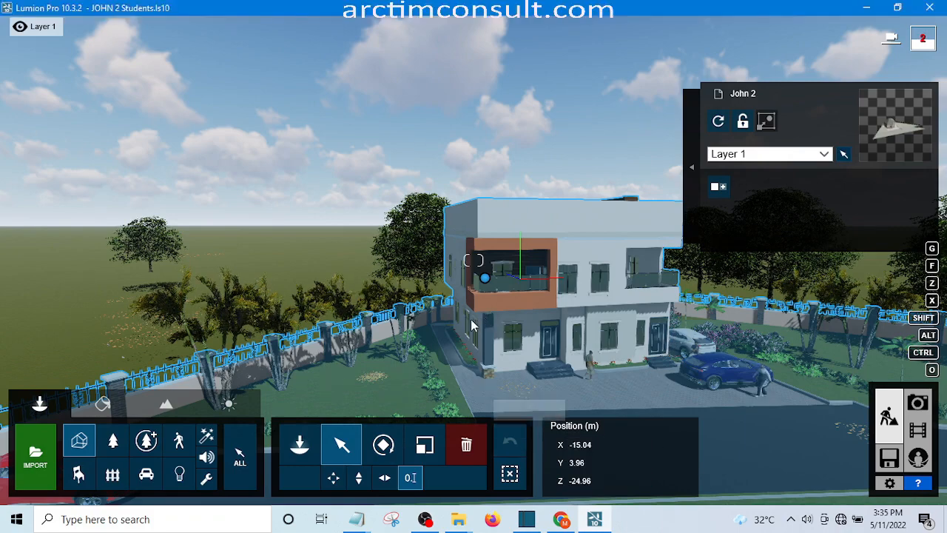
click(472, 349)
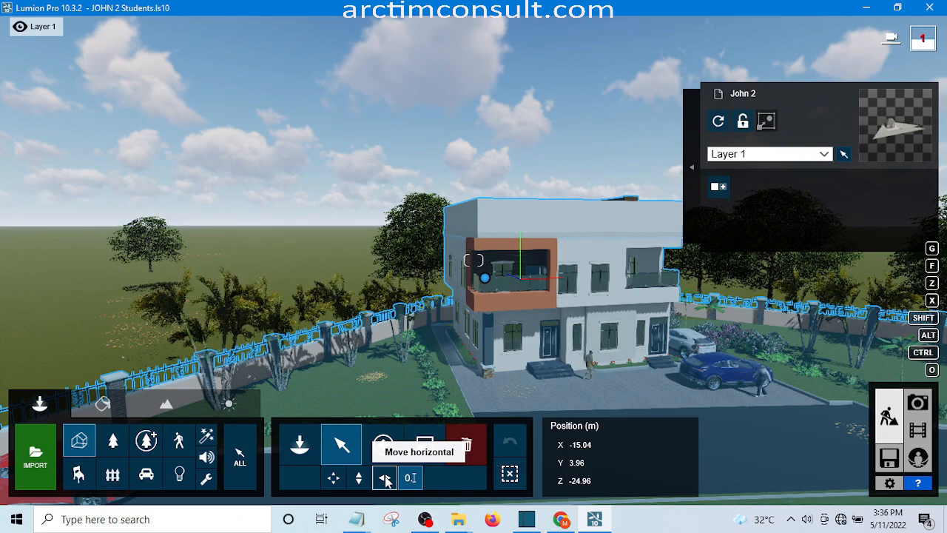
Move the silver SUV from beside the house out onto the road using horizontal movement
click(386, 482)
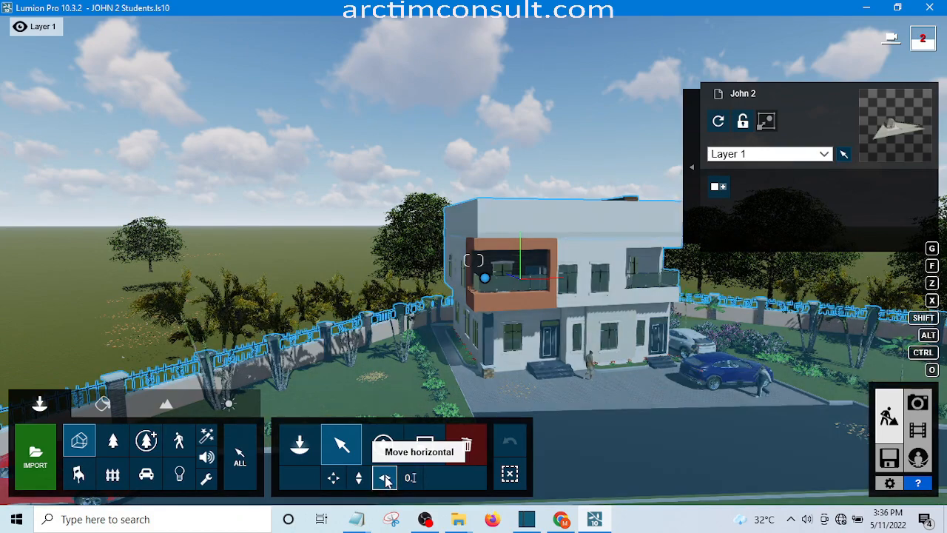
click(150, 479)
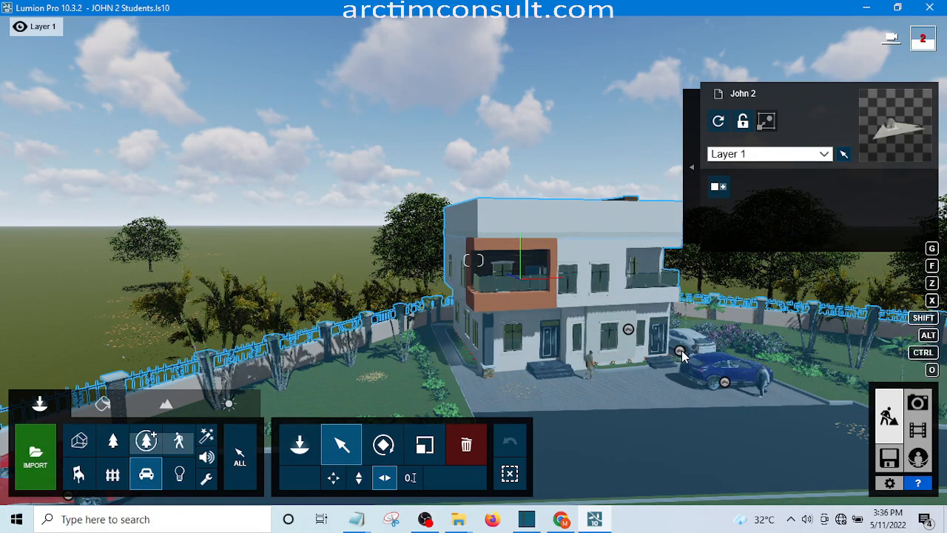
click(680, 352)
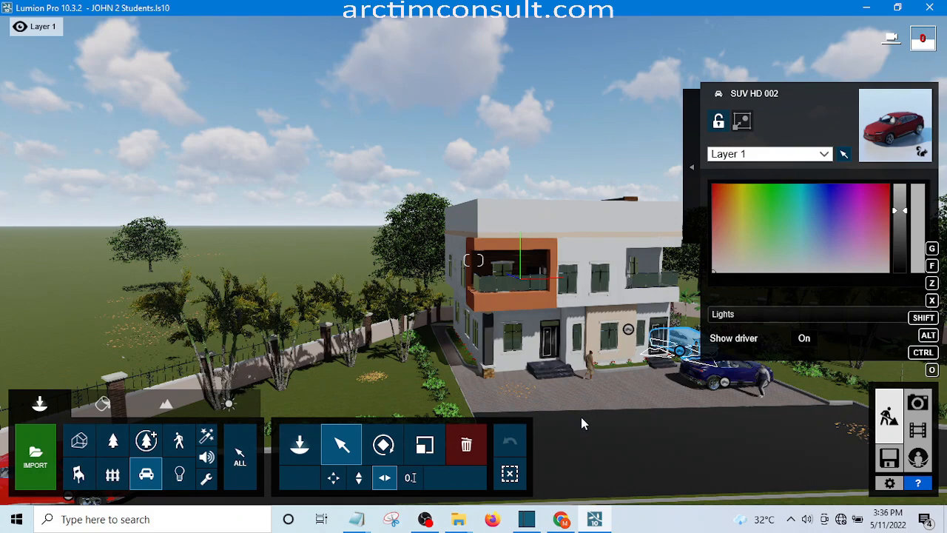
drag(582, 418, 605, 448)
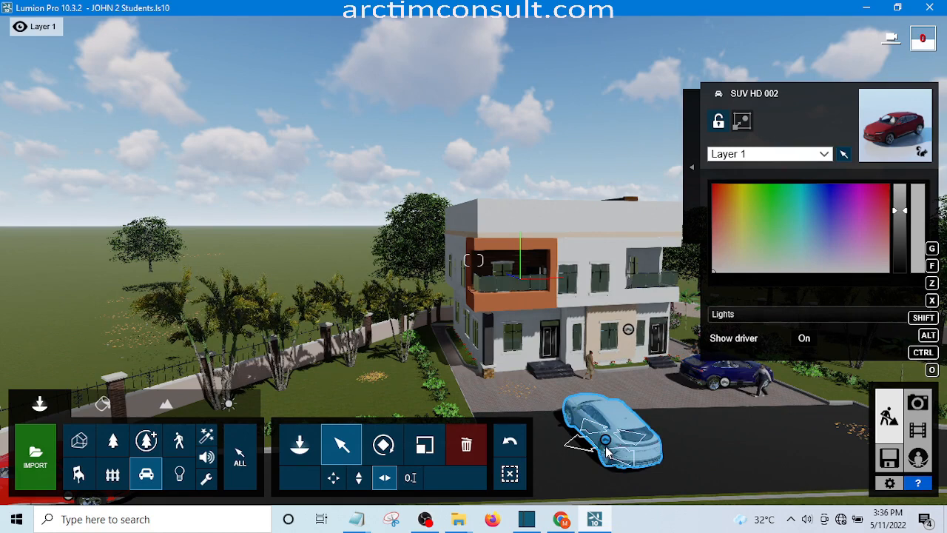
Move the silver SUV back and forth along the Z axis only, leaving it at the edge of the paved driveway
click(605, 447)
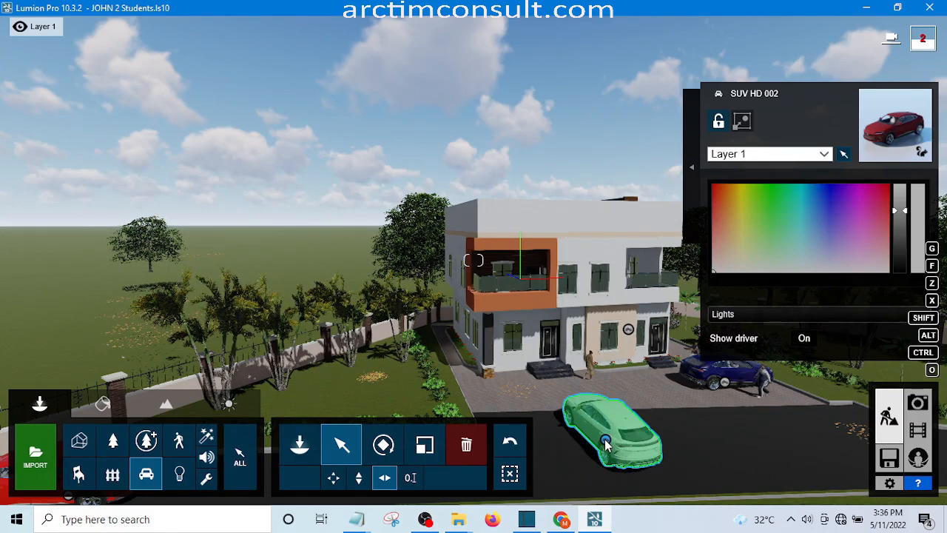
key(z)
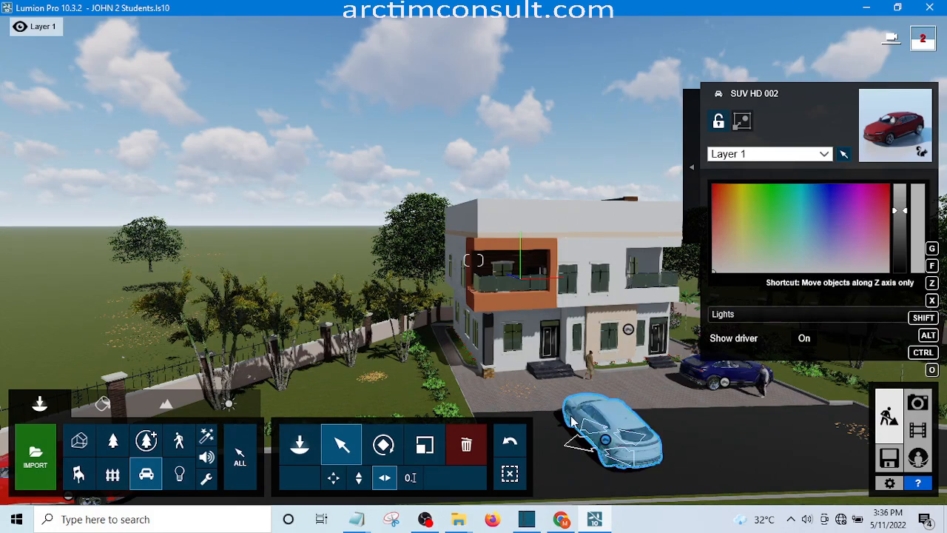
drag(556, 415, 592, 450)
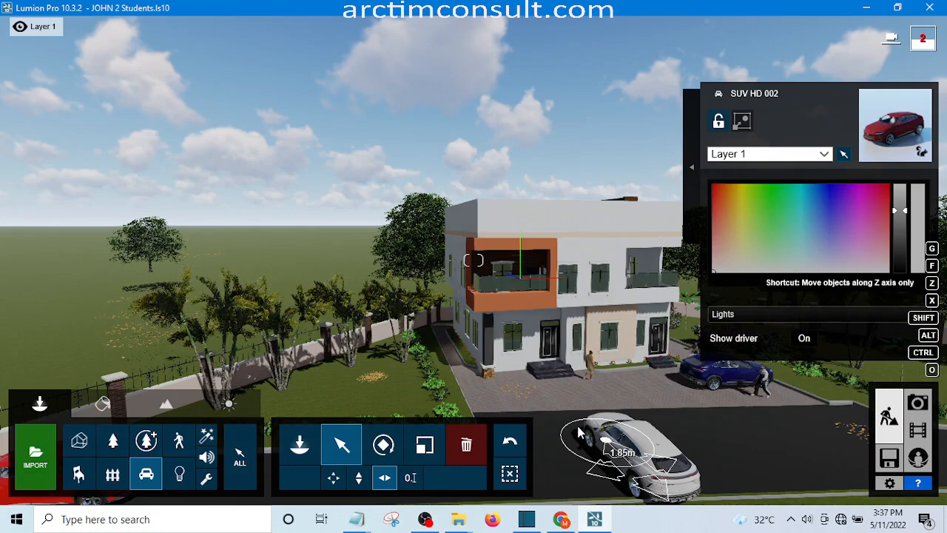
drag(572, 418, 572, 435)
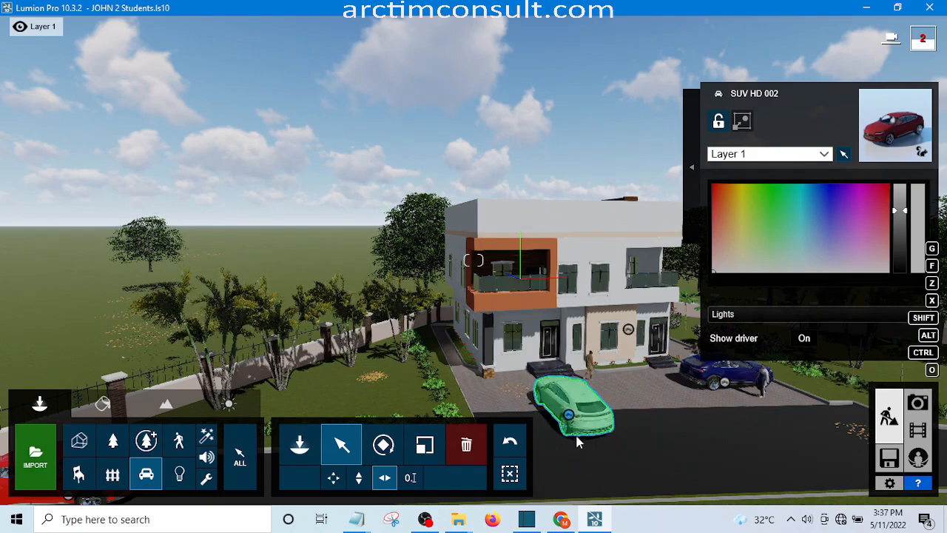
Shift the silver SUV along the X axis only, ending slightly away from its previous spot at the driveway edge
click(568, 419)
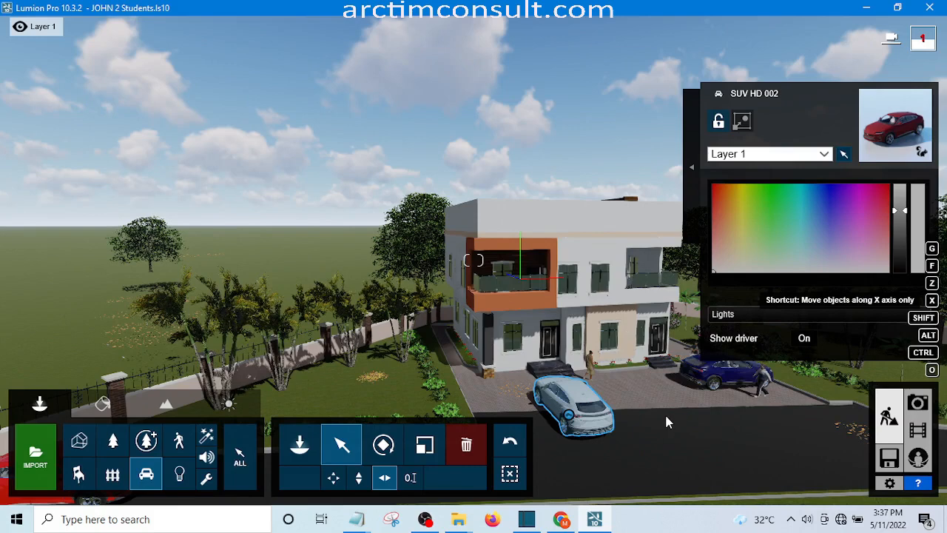
drag(666, 416, 576, 436)
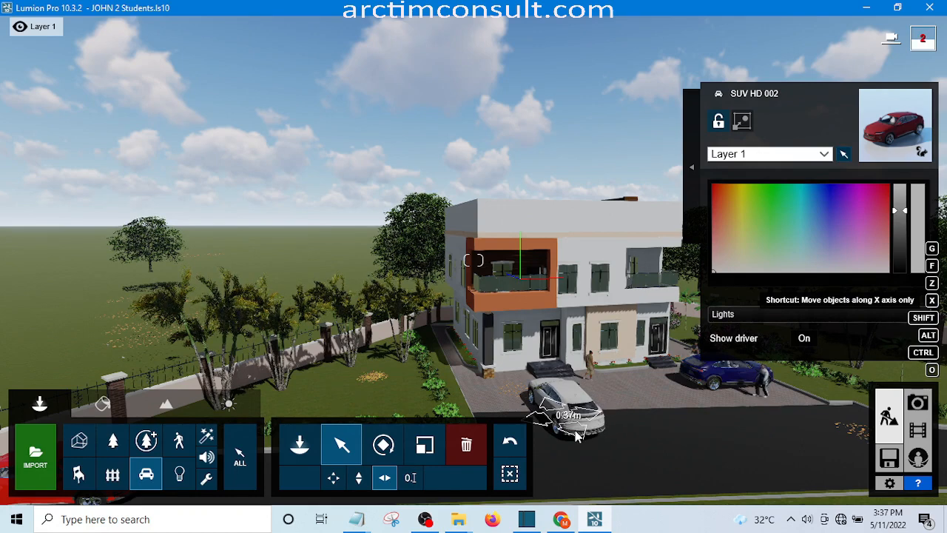
drag(575, 433, 574, 434)
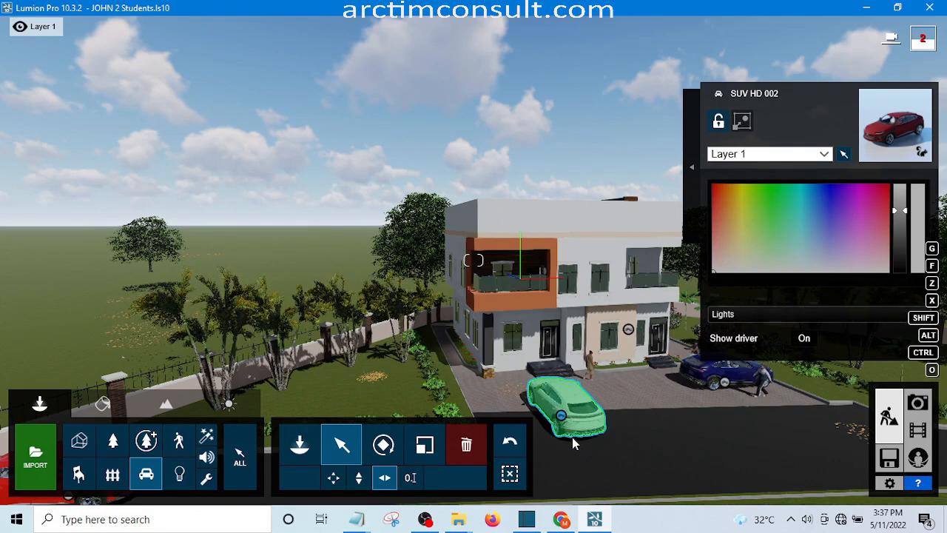
click(572, 437)
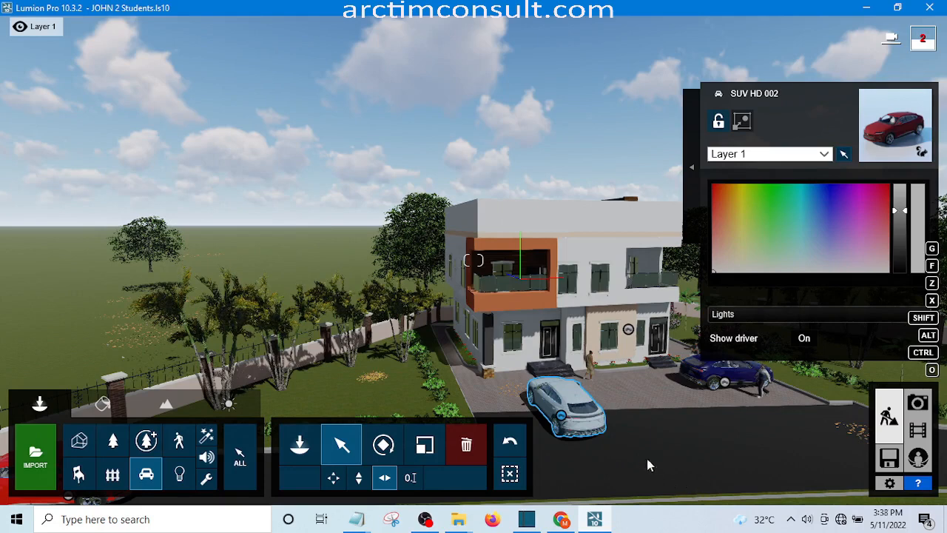